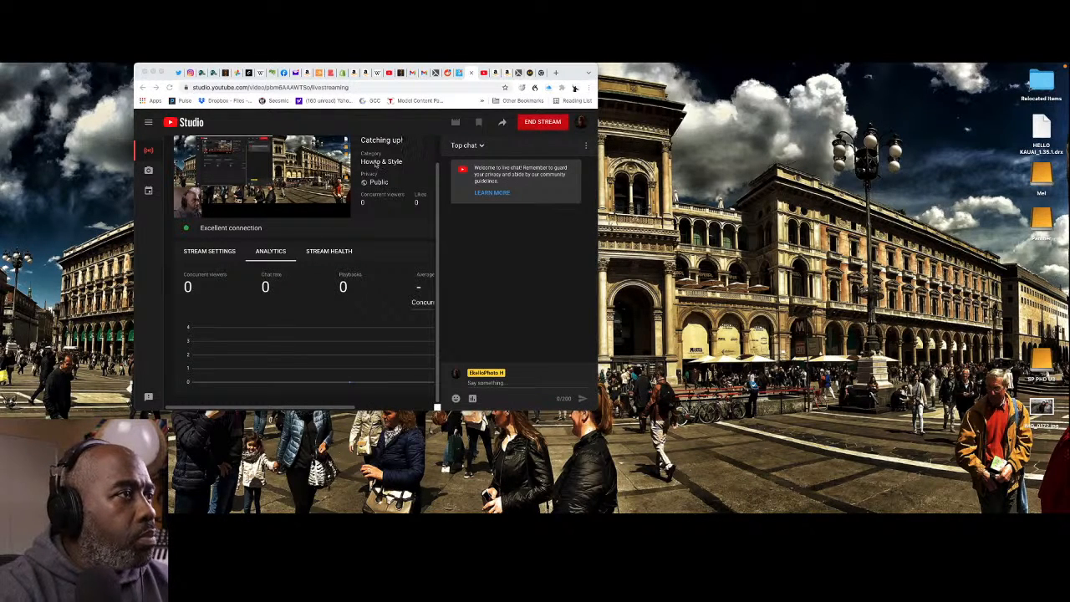
Check the live stream's settings, analytics and stream health
{"action": "left_click", "coordinate": [375, 165]}
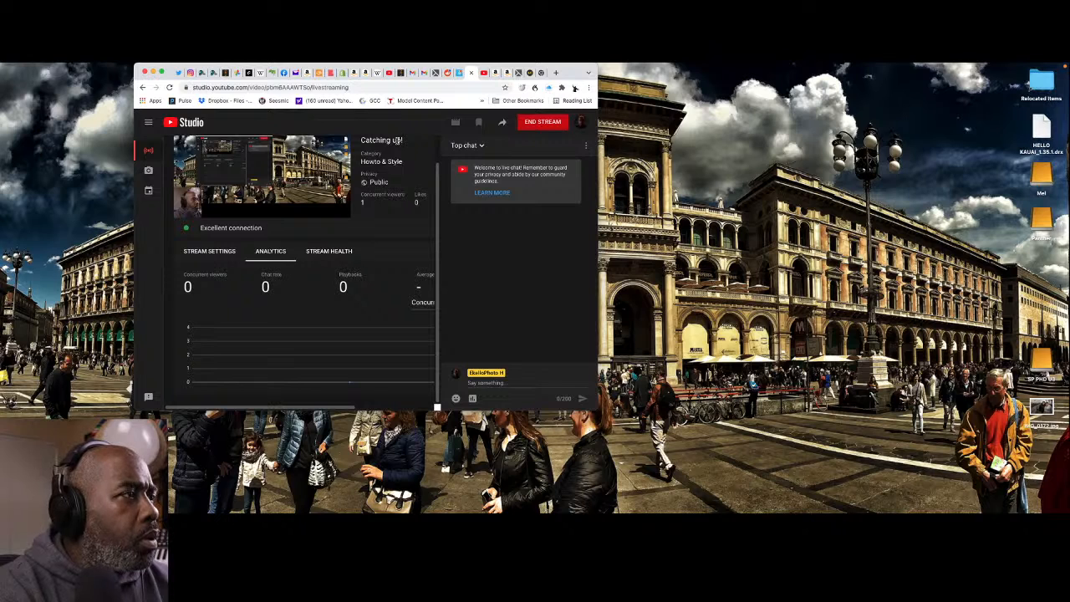
{"action": "left_click", "coordinate": [212, 254]}
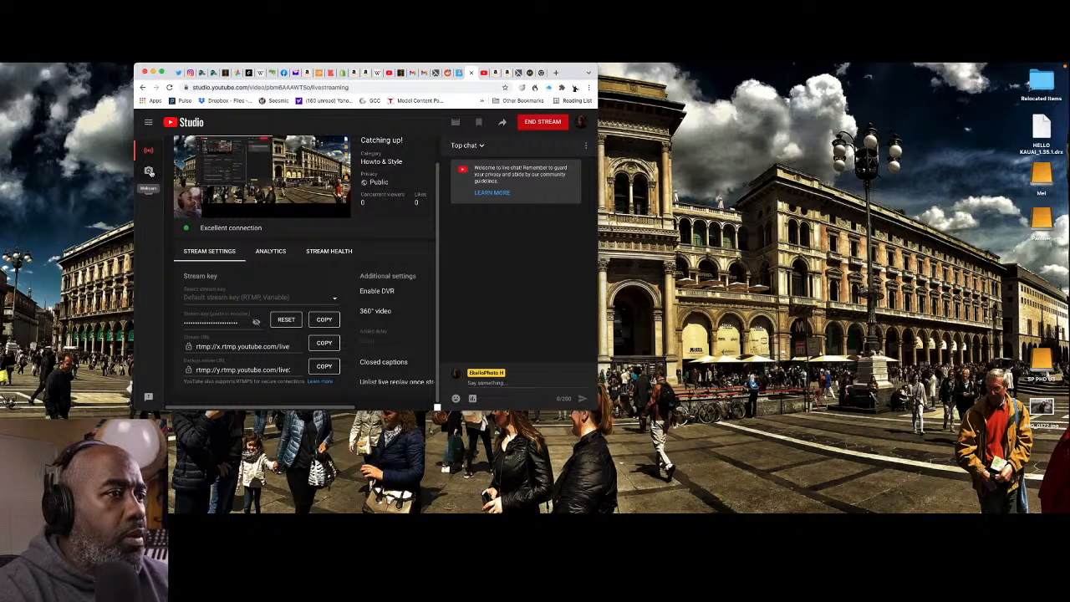
{"action": "left_click", "coordinate": [270, 251]}
{"action": "left_click", "coordinate": [331, 254]}
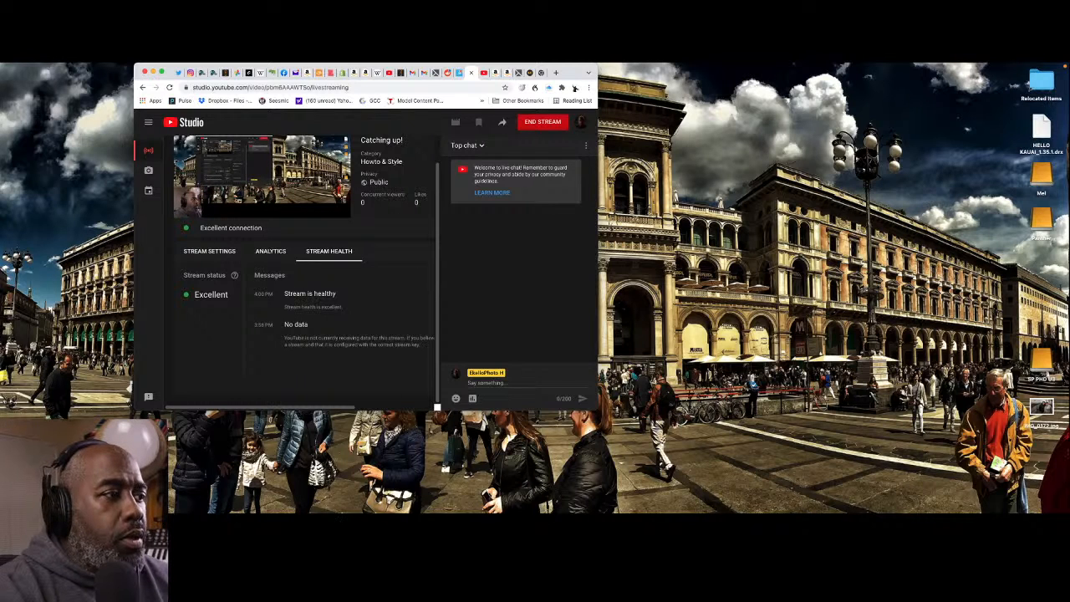
Switch to Lightroom and open the edited portrait of the woman beside the car window from the Columbia SC album
{"action": "left_click", "coordinate": [252, 495]}
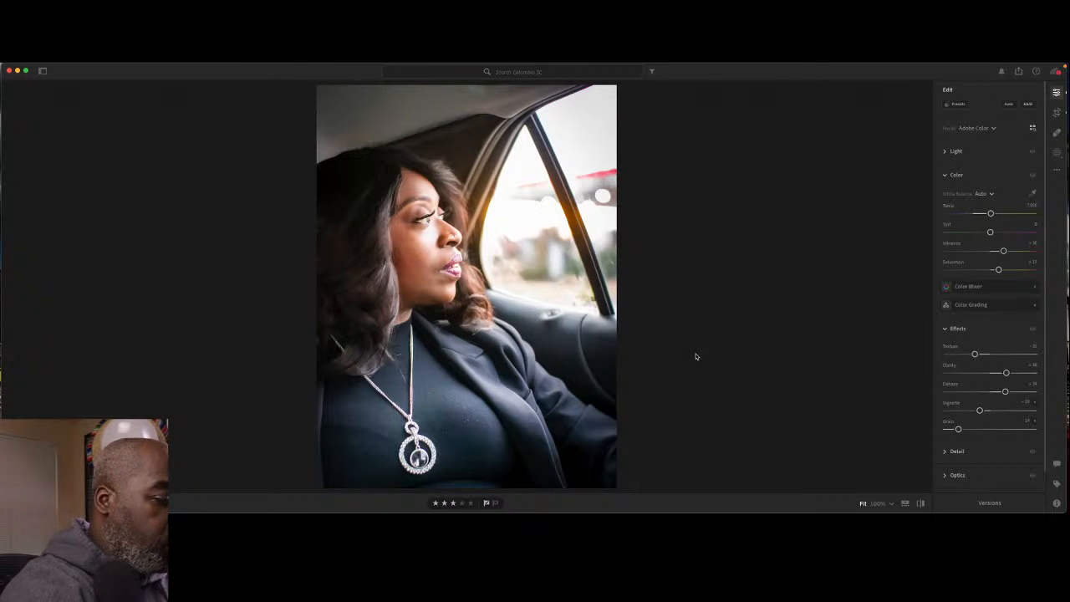
{"action": "key", "text": "XF86AudioMute"}
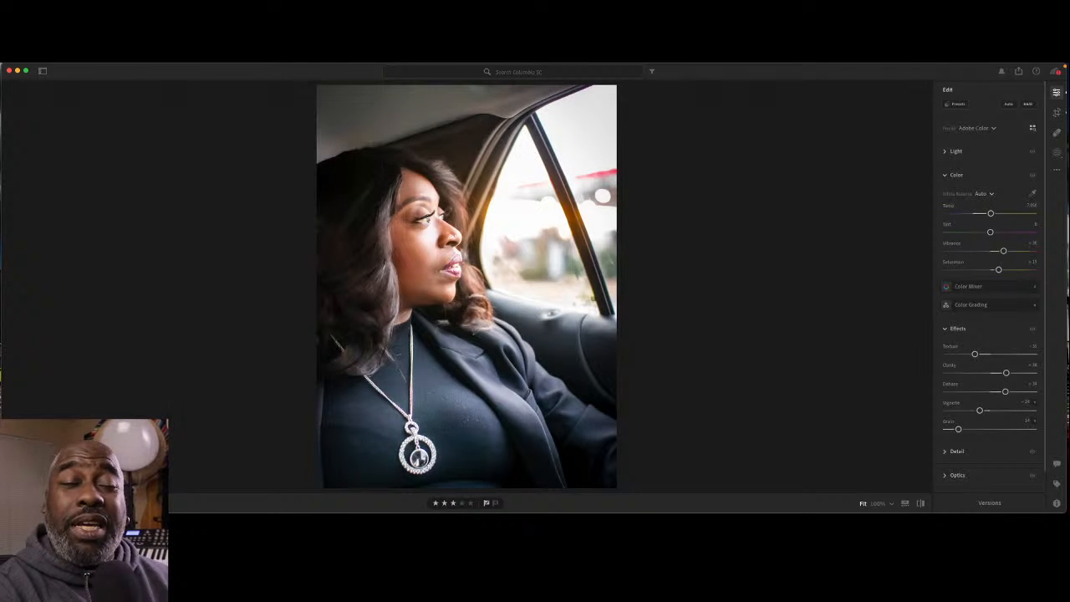
{"action": "key", "text": "g"}
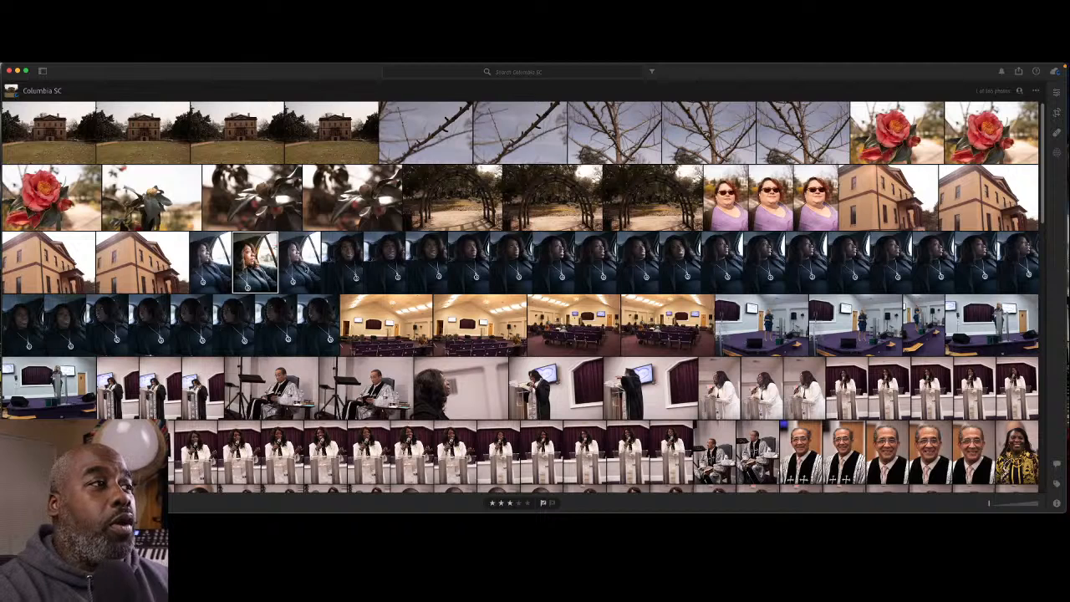
{"action": "left_click", "coordinate": [306, 272]}
{"action": "double_click", "coordinate": [269, 270]}
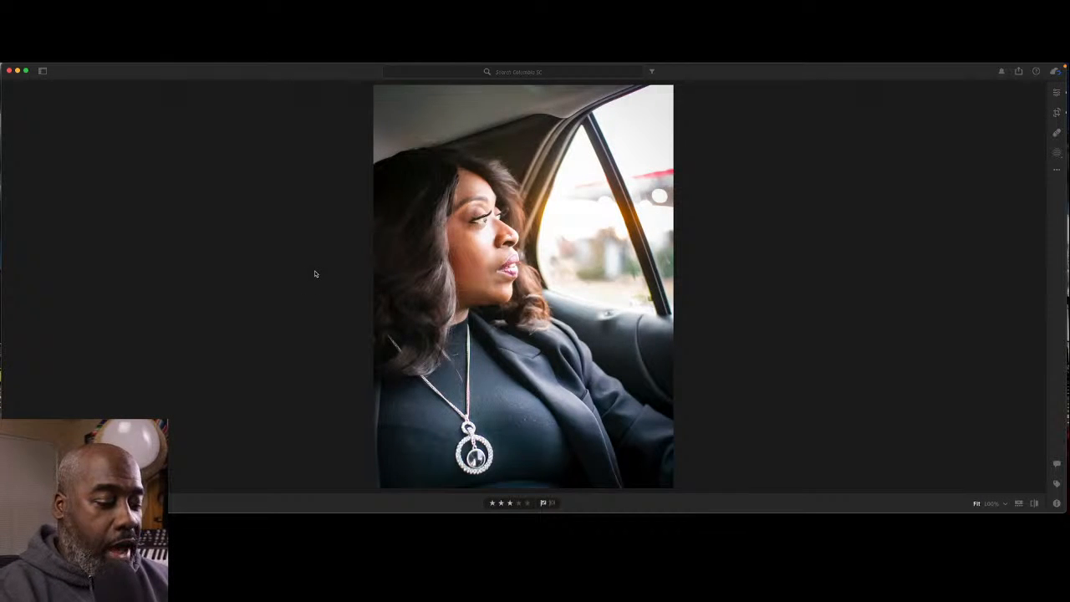
Compare the edited car portrait with the neighbouring unedited shot by flipping back and forth between them
{"action": "key", "text": "Right"}
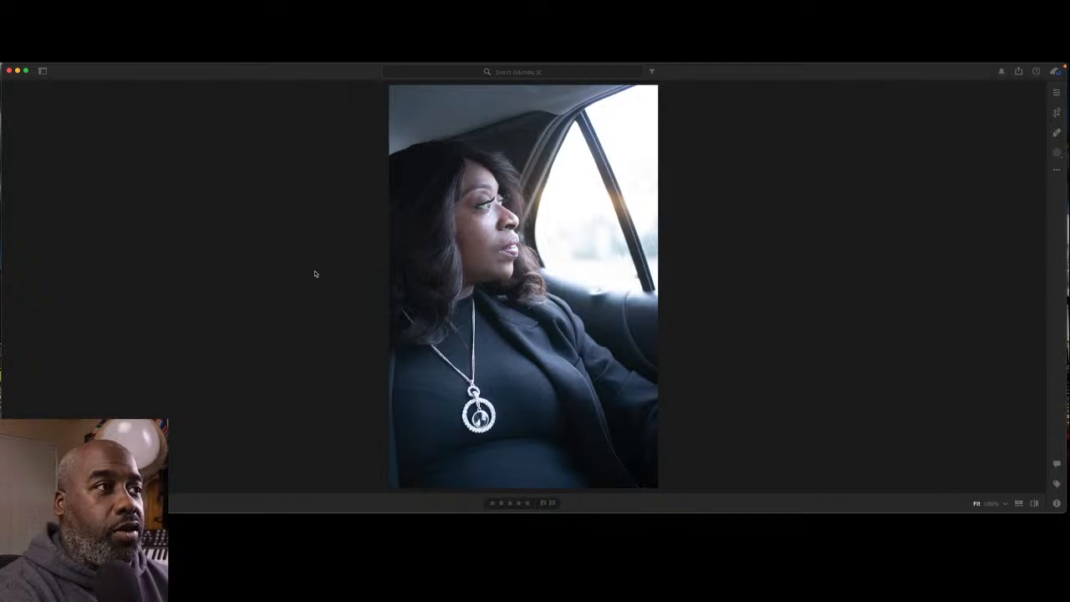
{"action": "key", "text": "Right"}
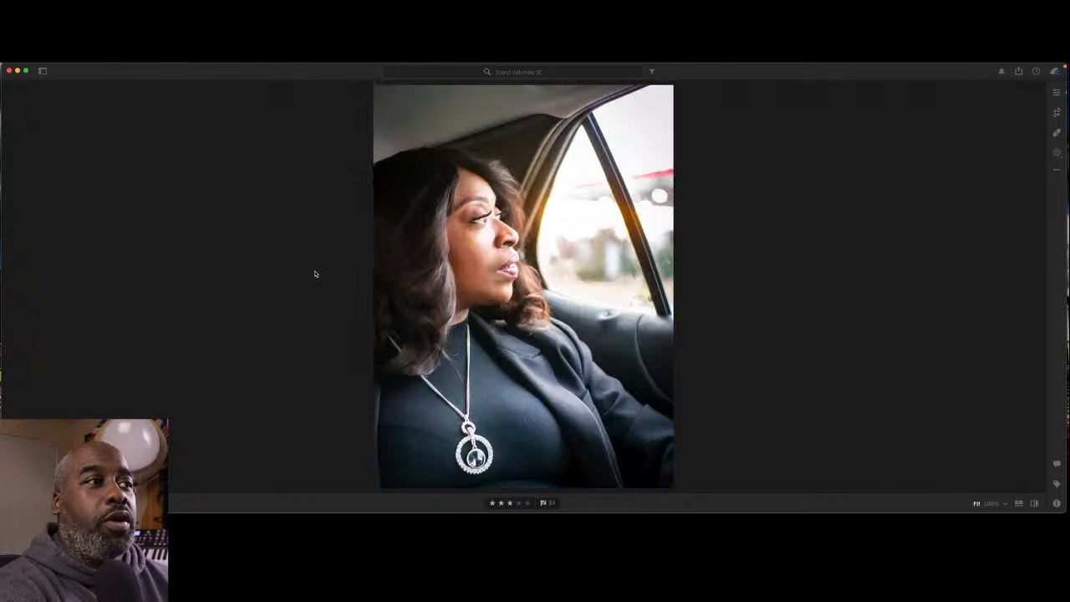
{"action": "key", "text": "Left"}
{"action": "key", "text": "Right"}
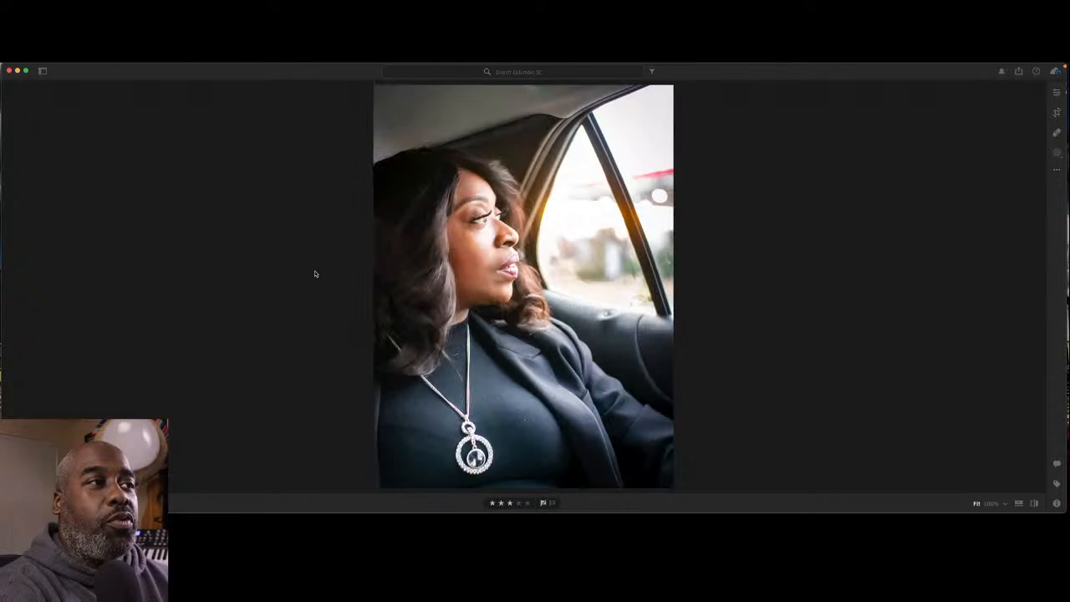
{"action": "key", "text": "Left"}
{"action": "key", "text": "Right"}
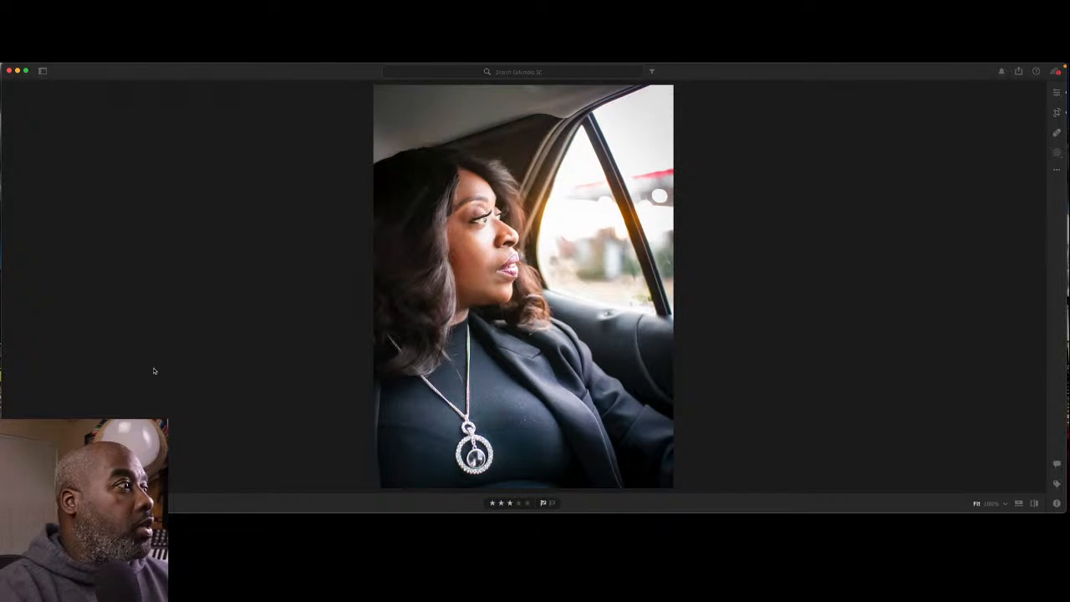
View the wide photo of the woman speaking on the purple-carpeted stage, then return to the album grid
{"action": "key", "text": "g"}
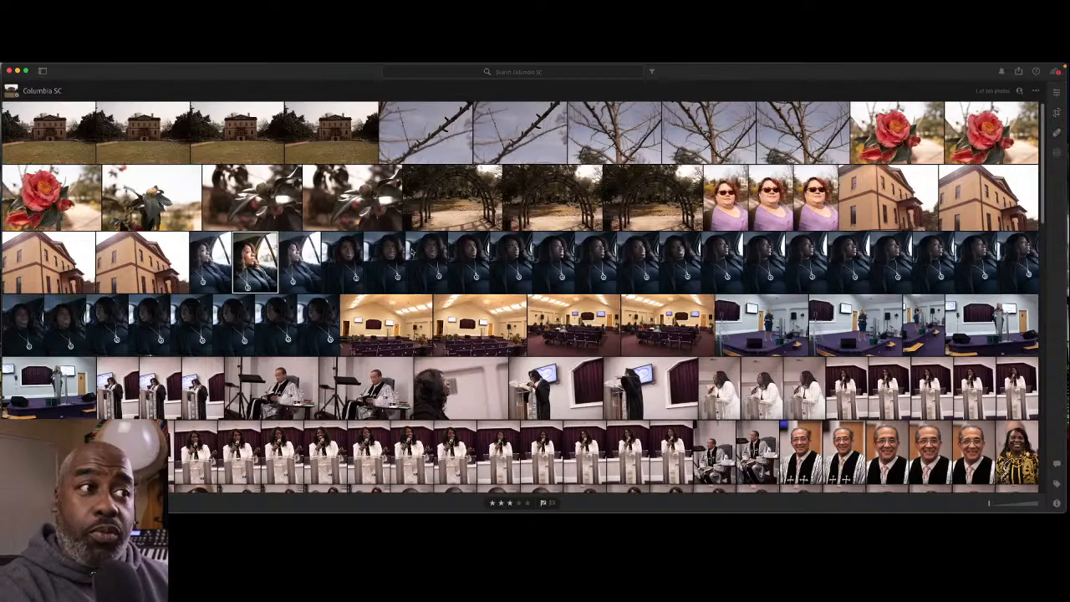
{"action": "scroll", "coordinate": [627, 263], "scroll_direction": "down", "scroll_amount": 5}
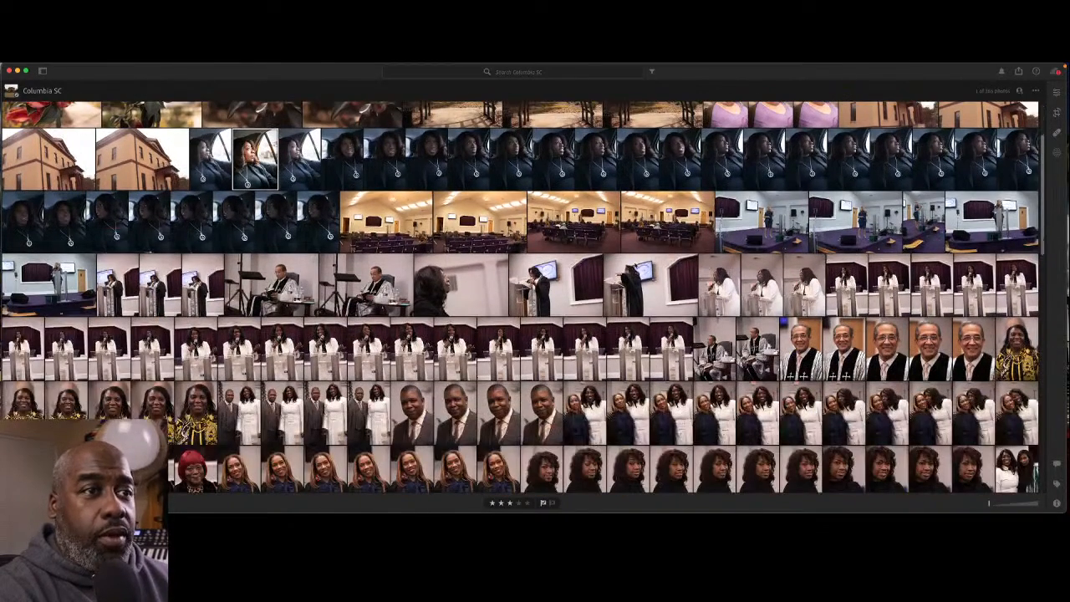
{"action": "double_click", "coordinate": [768, 228]}
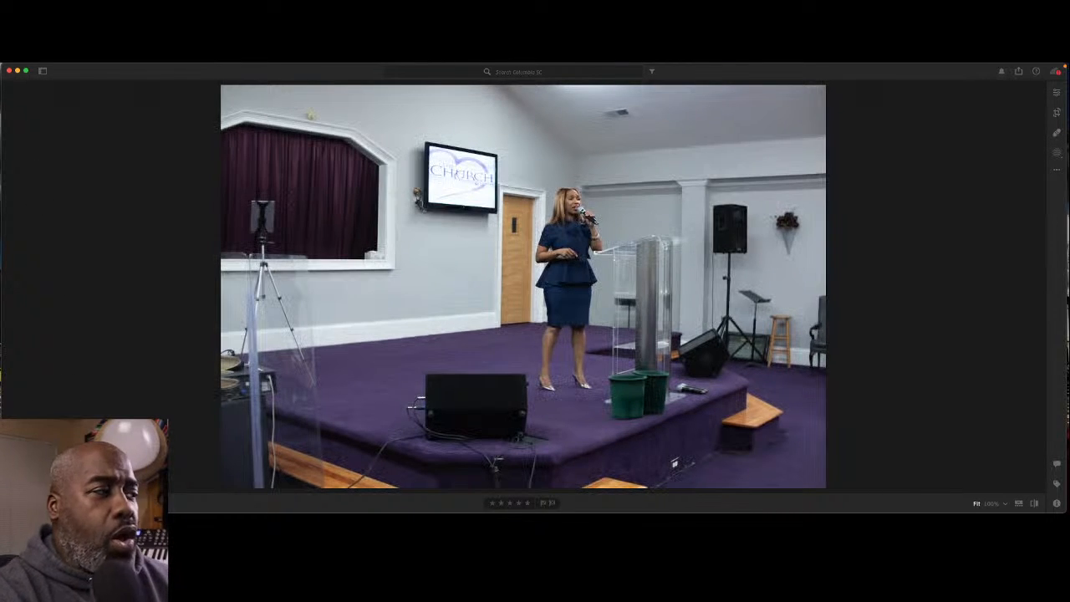
{"action": "key", "text": "g"}
Open the close-up portrait of the man in the plaid suit and show its edit controls
{"action": "scroll", "coordinate": [481, 285], "scroll_direction": "down", "scroll_amount": 3}
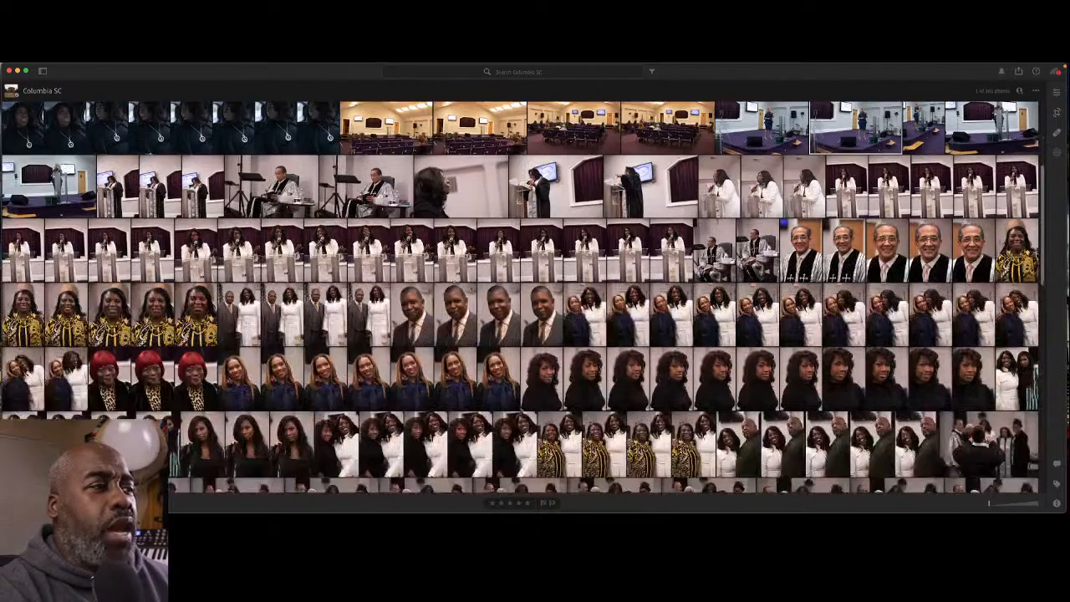
{"action": "scroll", "coordinate": [481, 285], "scroll_direction": "down", "scroll_amount": 2}
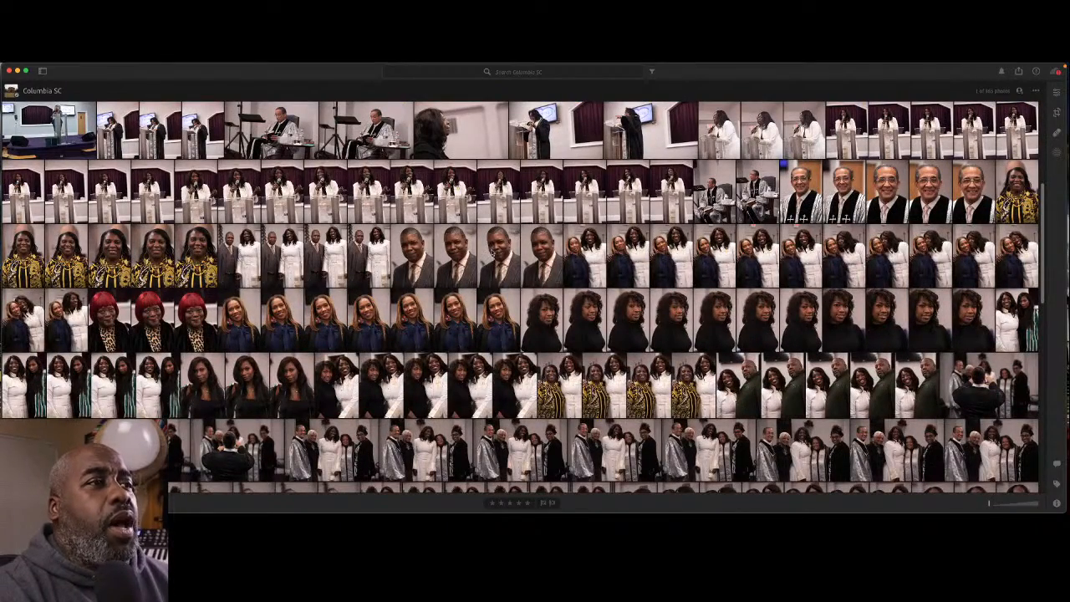
{"action": "double_click", "coordinate": [499, 251]}
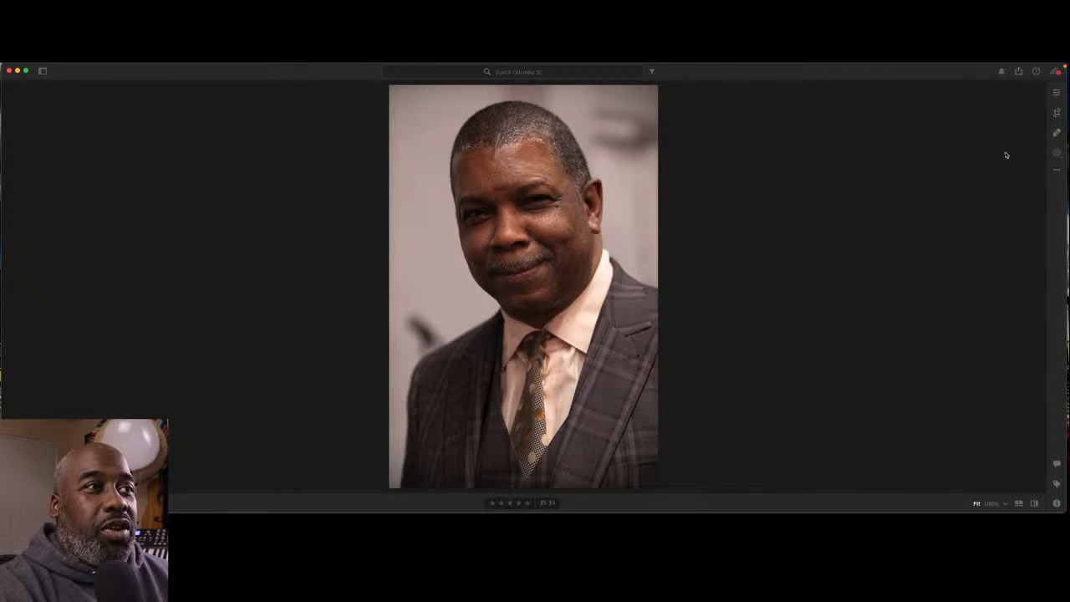
{"action": "left_click", "coordinate": [1057, 93]}
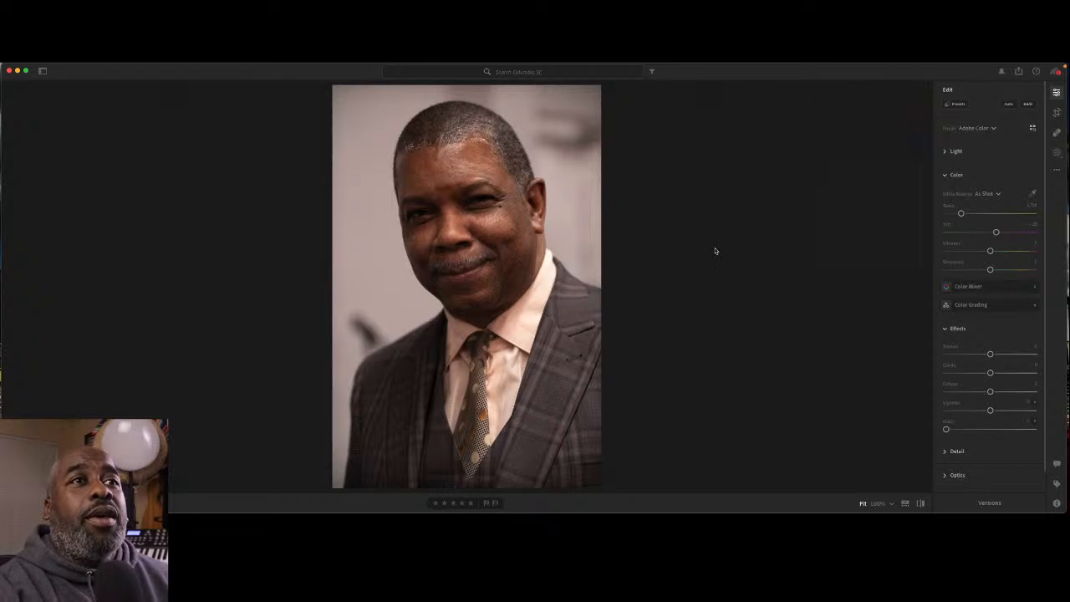
Apply the automatic adjustments to the man's portrait and raise Shadows to about +80
{"action": "left_click", "coordinate": [1009, 104]}
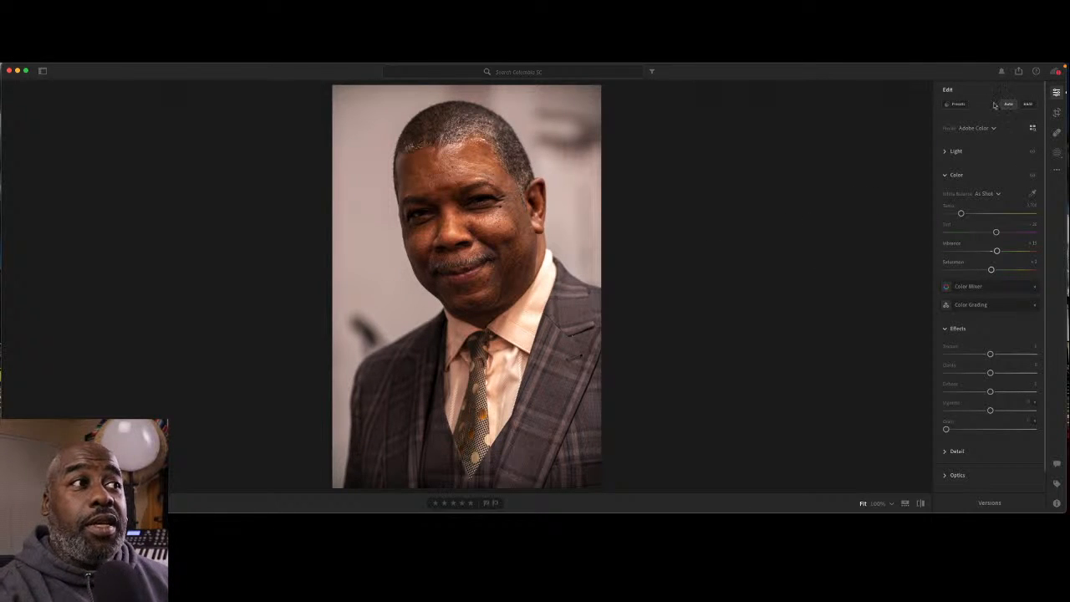
{"action": "left_click", "coordinate": [1009, 105]}
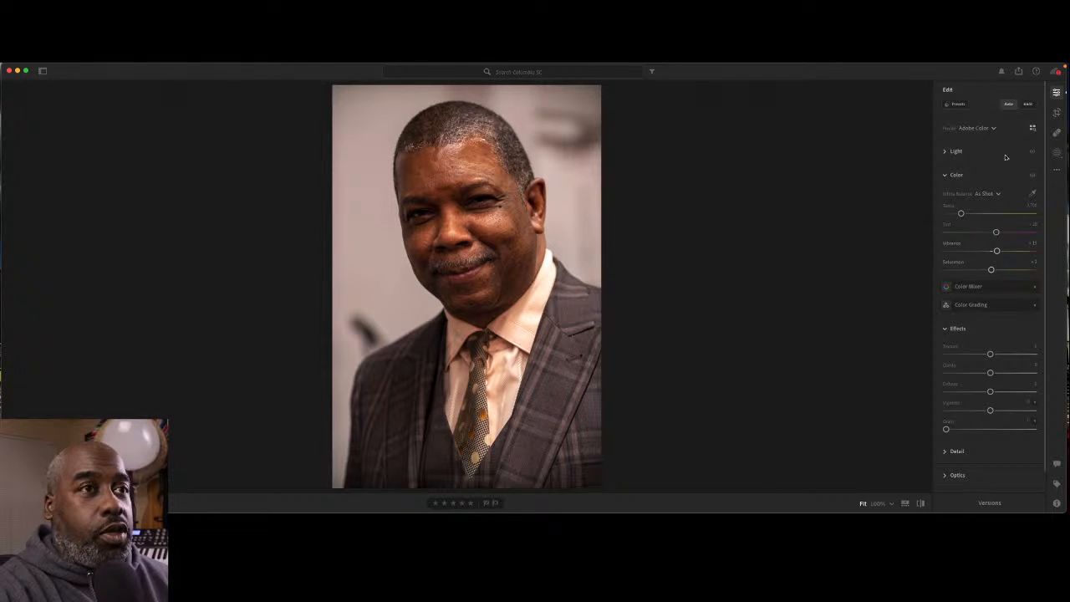
{"action": "left_click", "coordinate": [947, 152]}
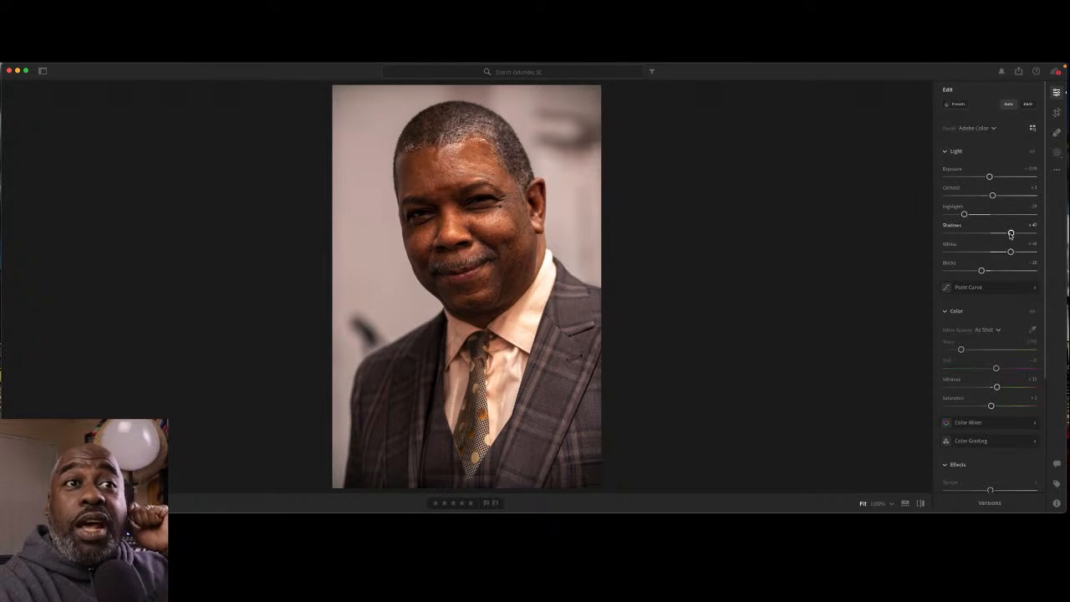
{"action": "left_click_drag", "start_coordinate": [1011, 234], "coordinate": [1026, 233]}
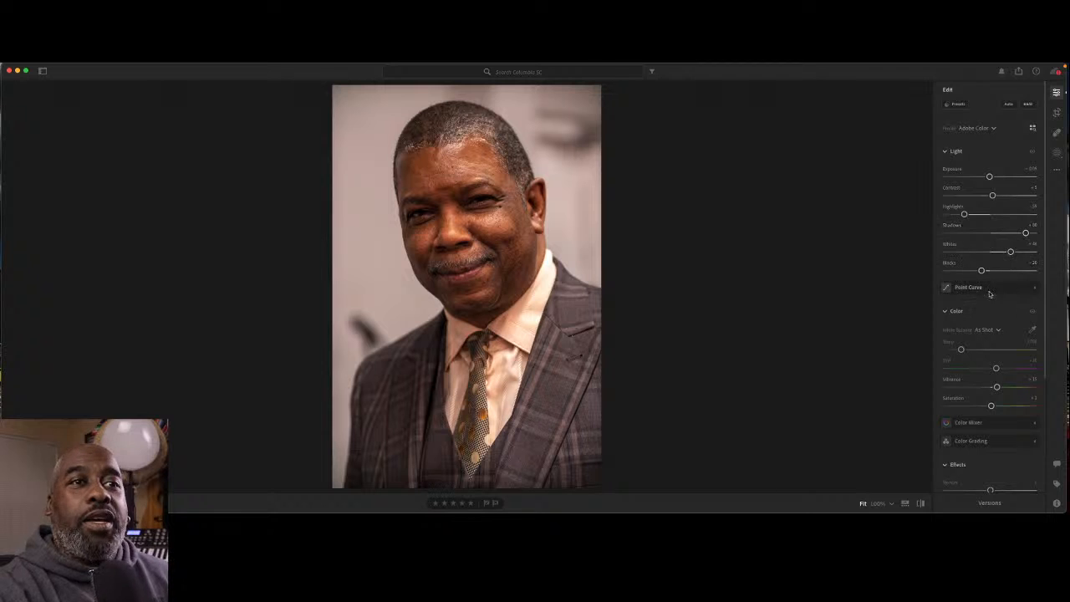
{"action": "scroll", "coordinate": [996, 277], "scroll_direction": "down", "scroll_amount": 5}
{"action": "scroll", "coordinate": [979, 225], "scroll_direction": "up", "scroll_amount": 3}
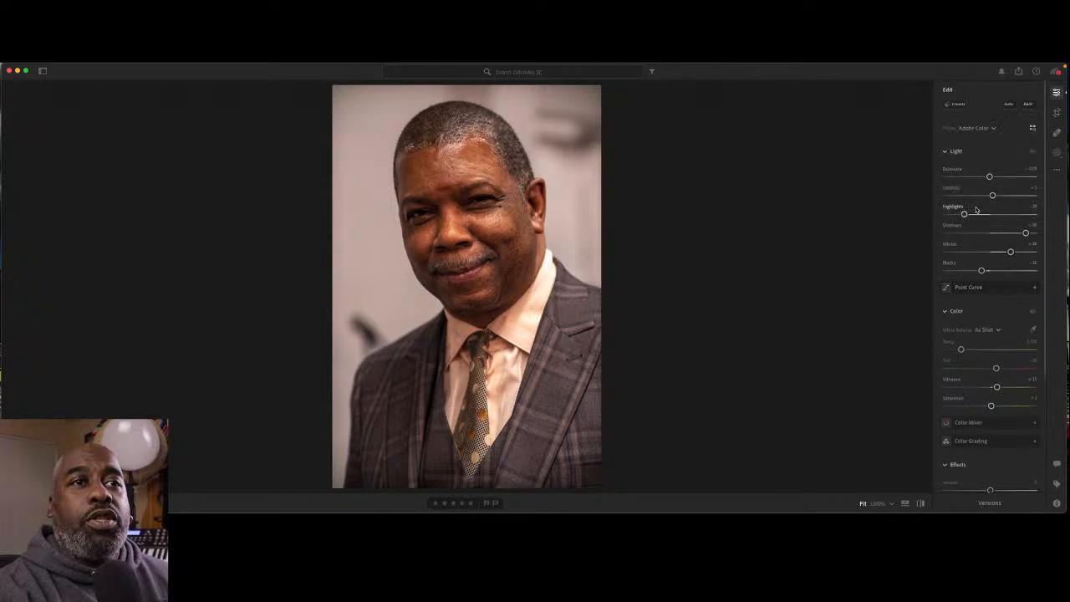
Set the portrait's white balance to Auto
{"action": "left_click", "coordinate": [945, 151]}
{"action": "left_click", "coordinate": [945, 174]}
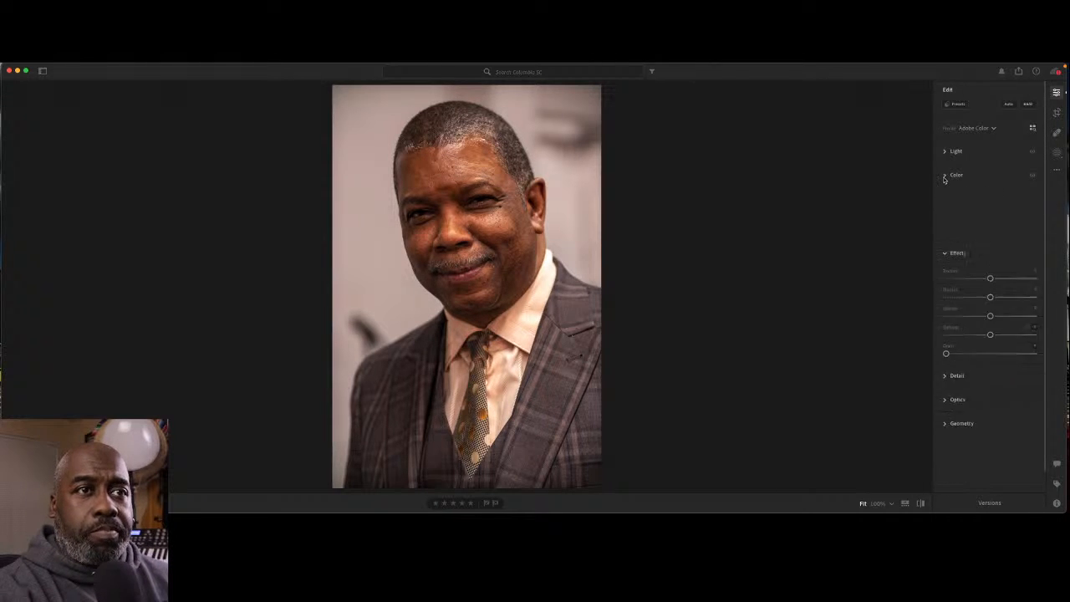
{"action": "left_click", "coordinate": [945, 175]}
{"action": "left_click", "coordinate": [999, 193]}
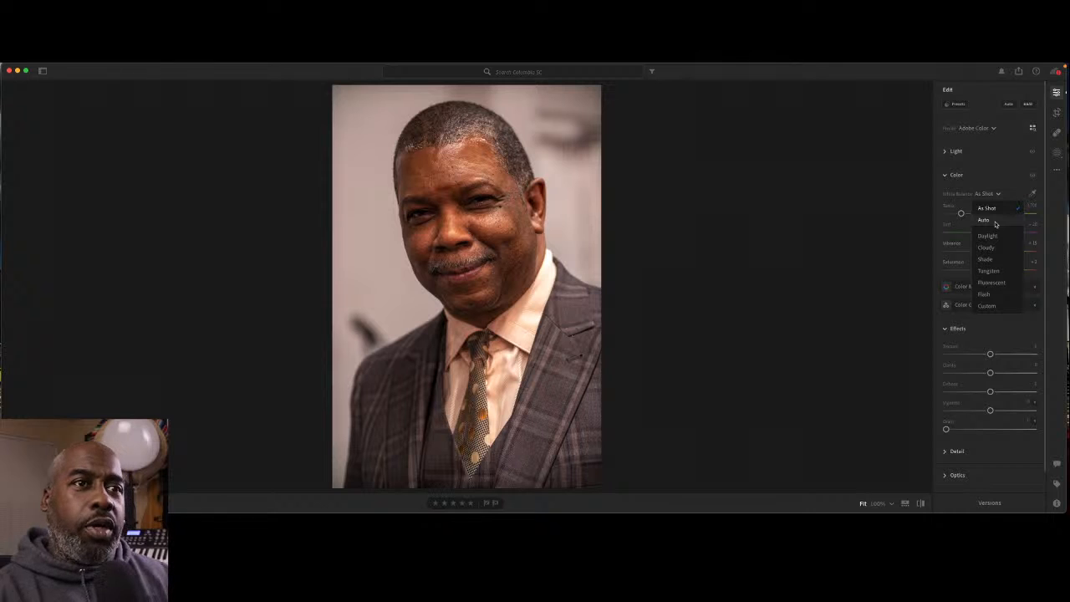
{"action": "left_click", "coordinate": [985, 220]}
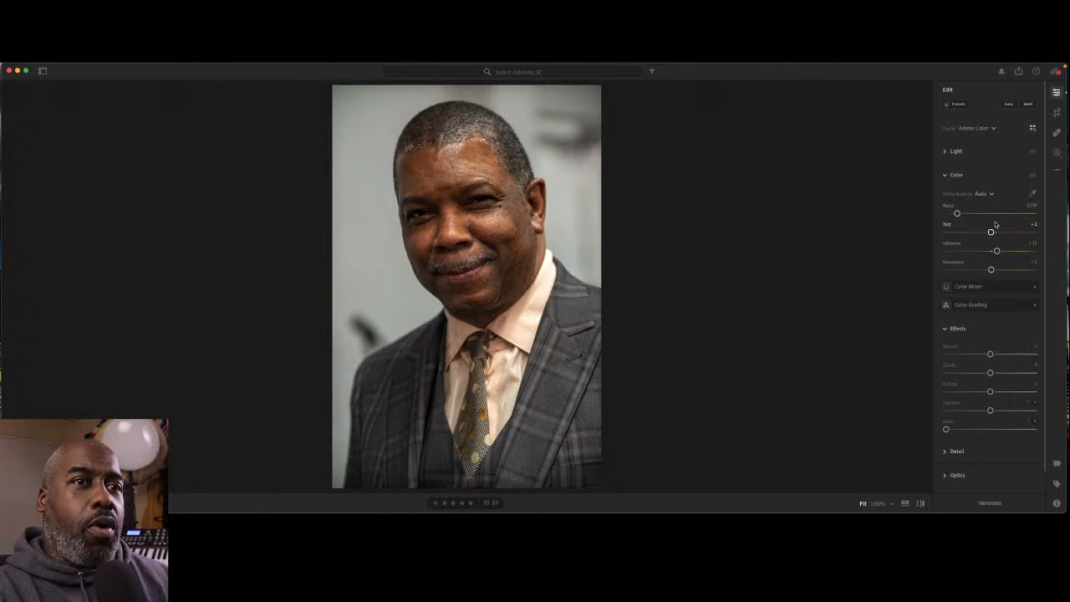
{"action": "left_click", "coordinate": [990, 194]}
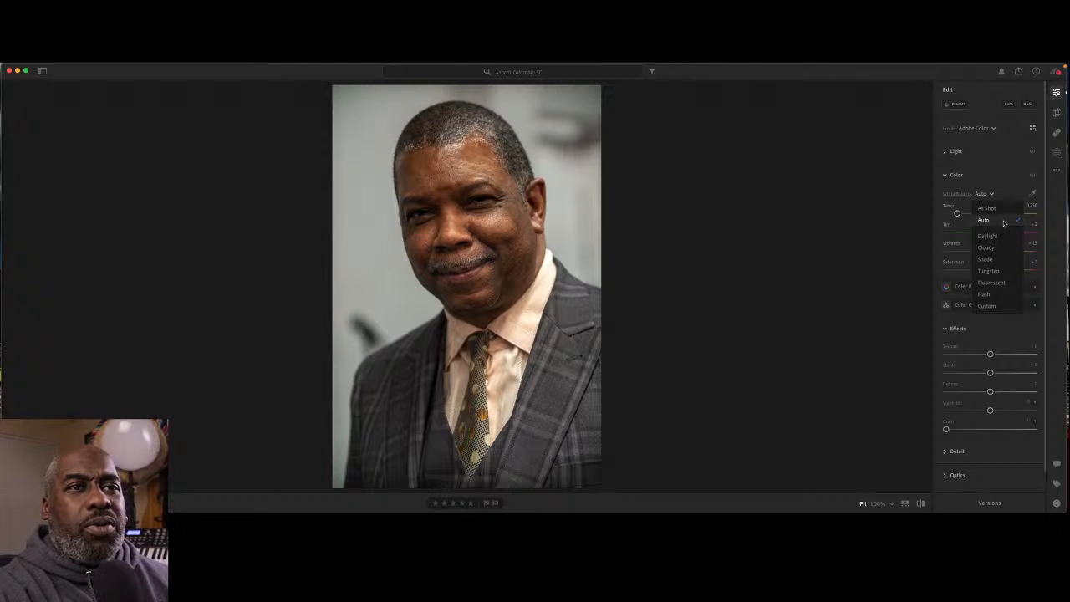
{"action": "left_click", "coordinate": [1018, 221]}
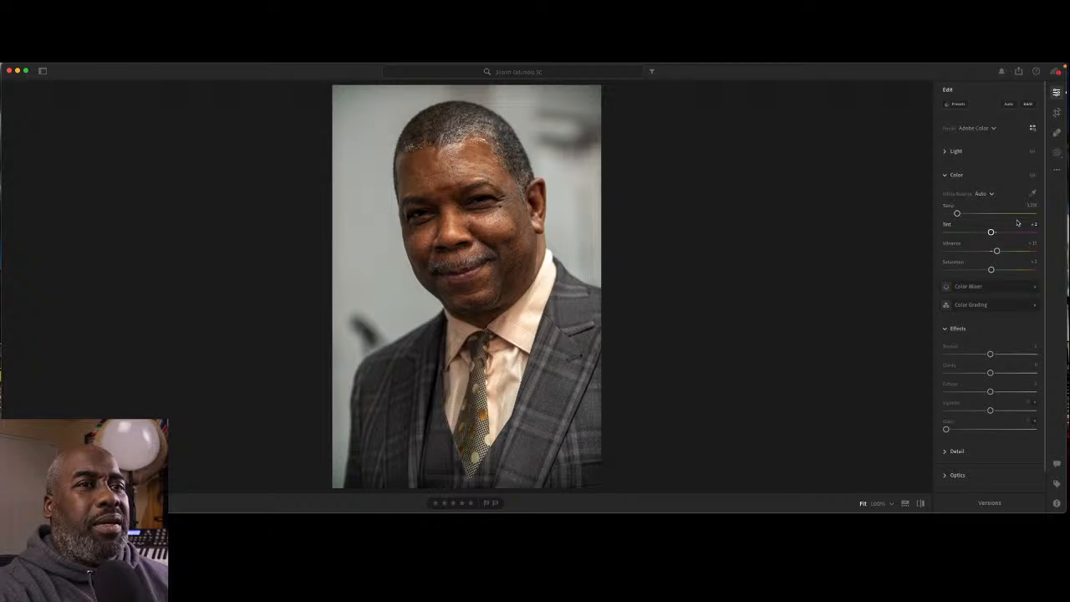
{"action": "left_click", "coordinate": [983, 193]}
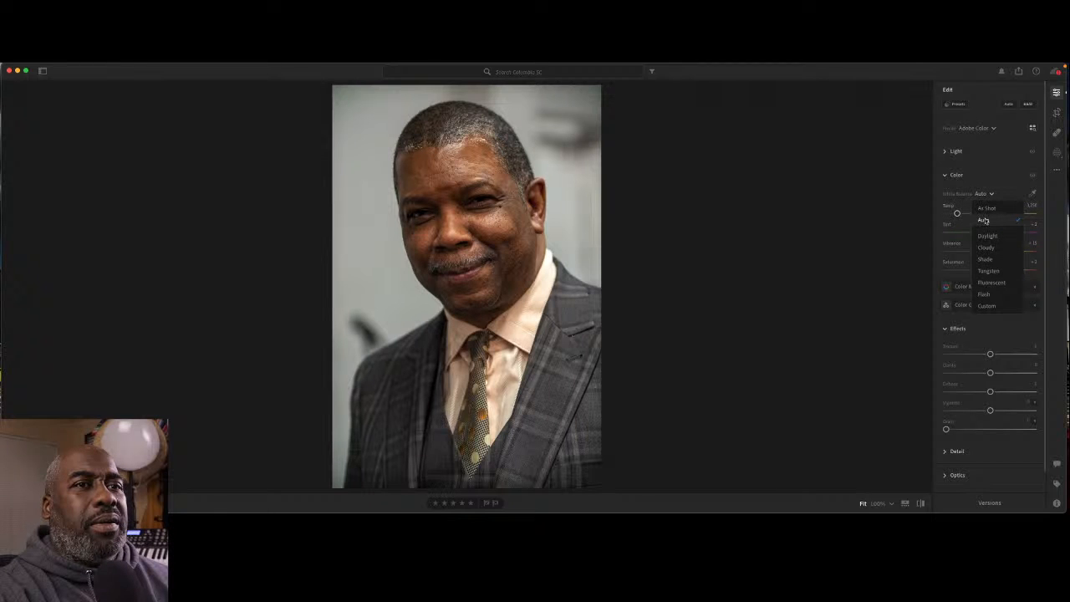
{"action": "left_click", "coordinate": [984, 220]}
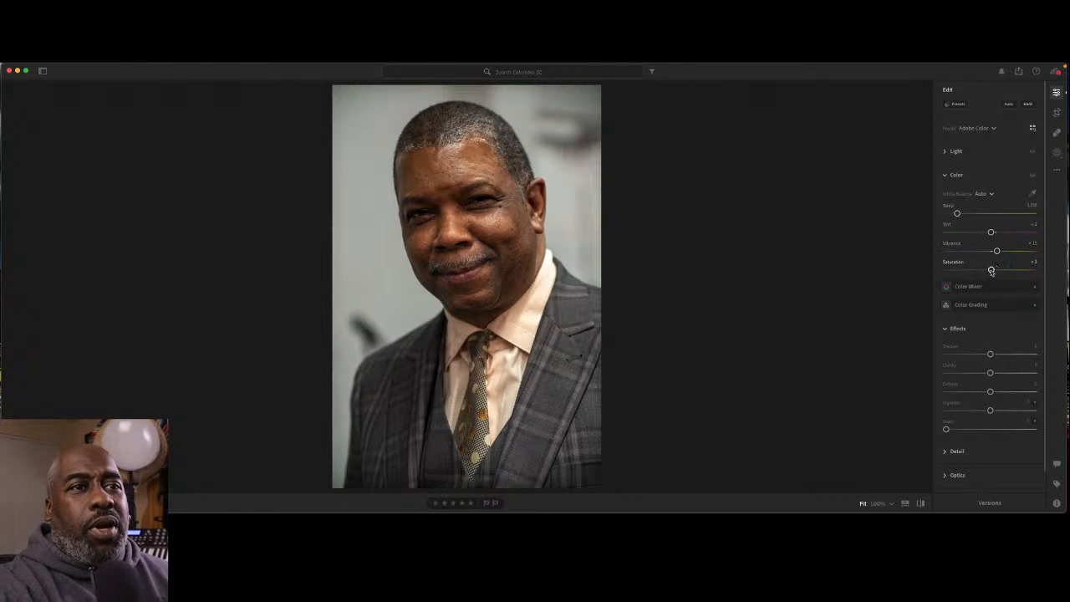
Raise the portrait's Vibrance to about +38 and Saturation to about +20
{"action": "mouse_move", "coordinate": [997, 251]}
{"action": "left_mouse_down"}
{"action": "mouse_move", "coordinate": [1009, 252]}
{"action": "mouse_move", "coordinate": [996, 270]}
{"action": "left_mouse_up"}
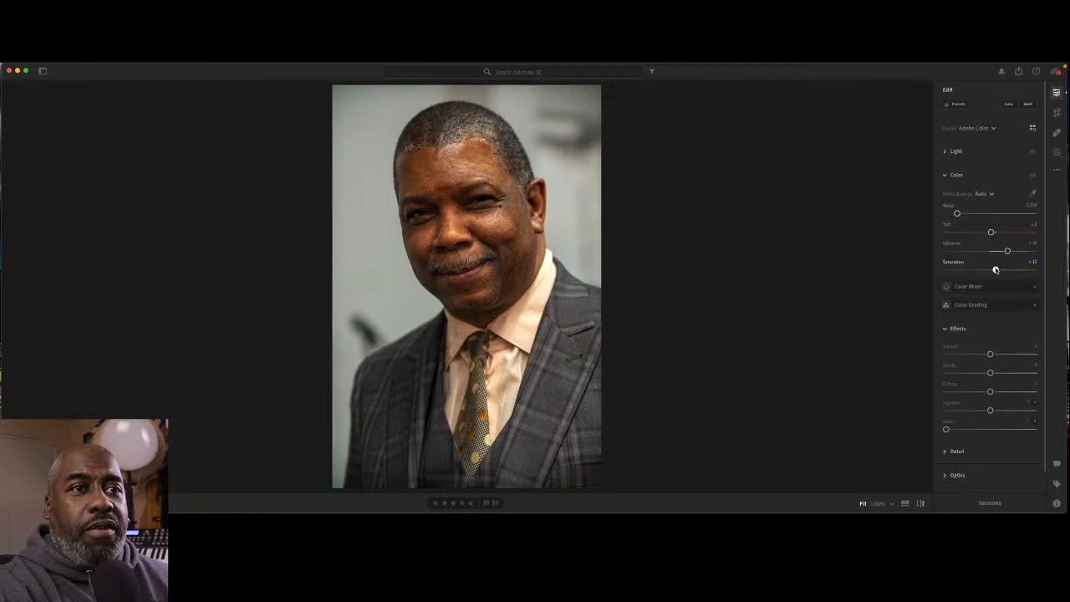
{"action": "left_click_drag", "start_coordinate": [996, 270], "coordinate": [997, 270]}
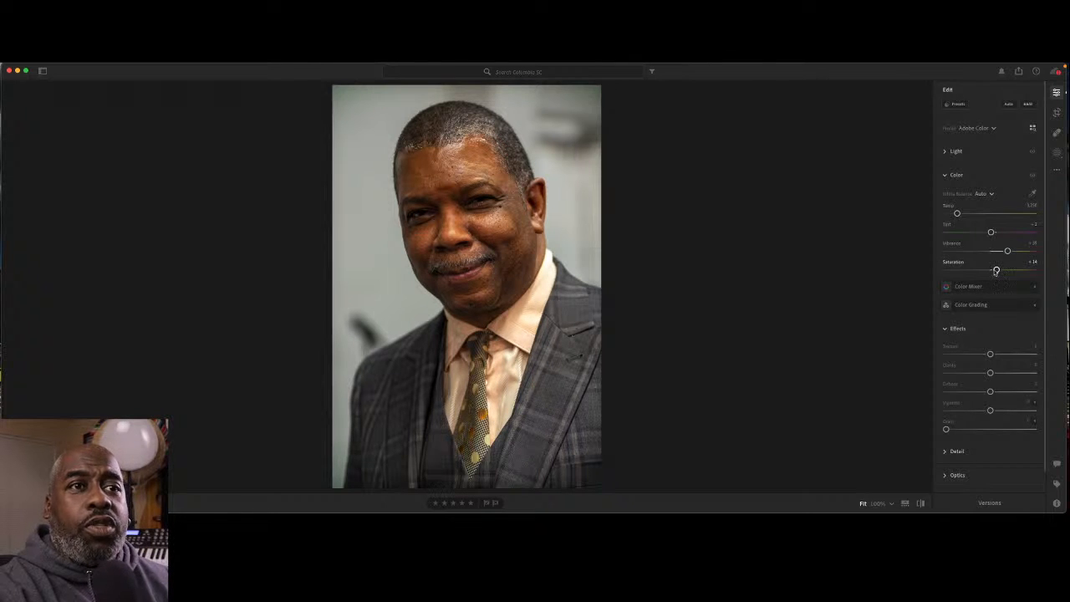
{"action": "left_click_drag", "start_coordinate": [996, 272], "coordinate": [1000, 271]}
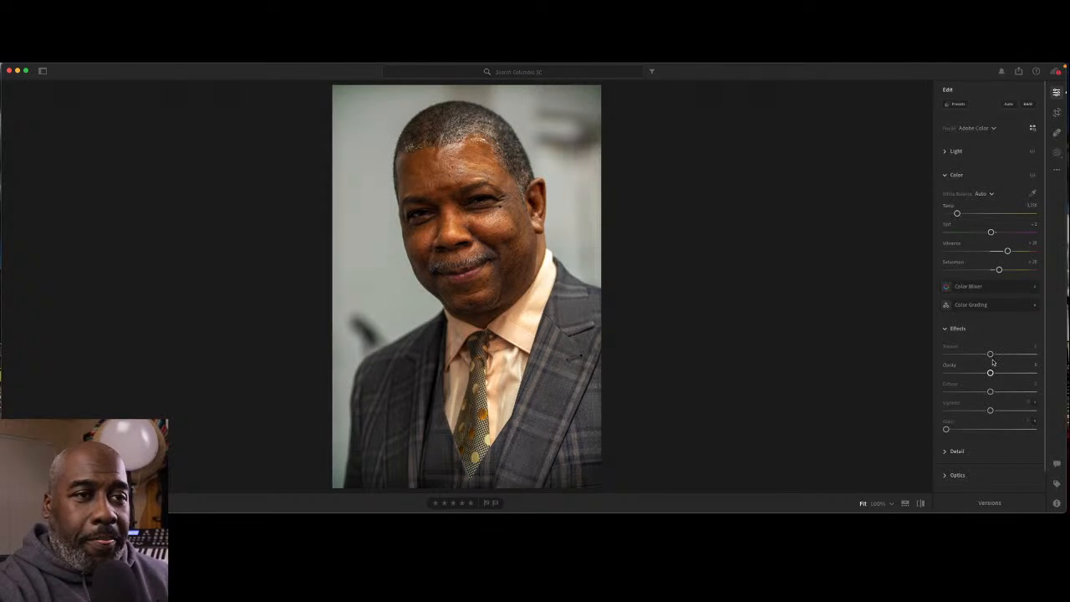
Raise the portrait's Texture to +42
{"action": "left_click_drag", "start_coordinate": [991, 354], "coordinate": [1006, 357]}
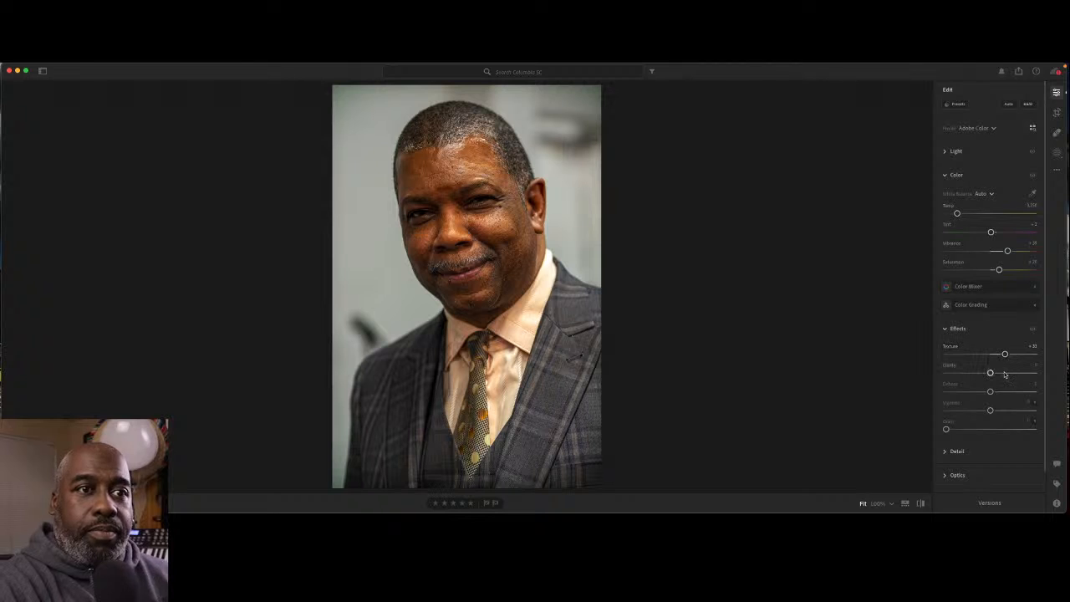
{"action": "left_click_drag", "start_coordinate": [1010, 356], "coordinate": [1013, 355]}
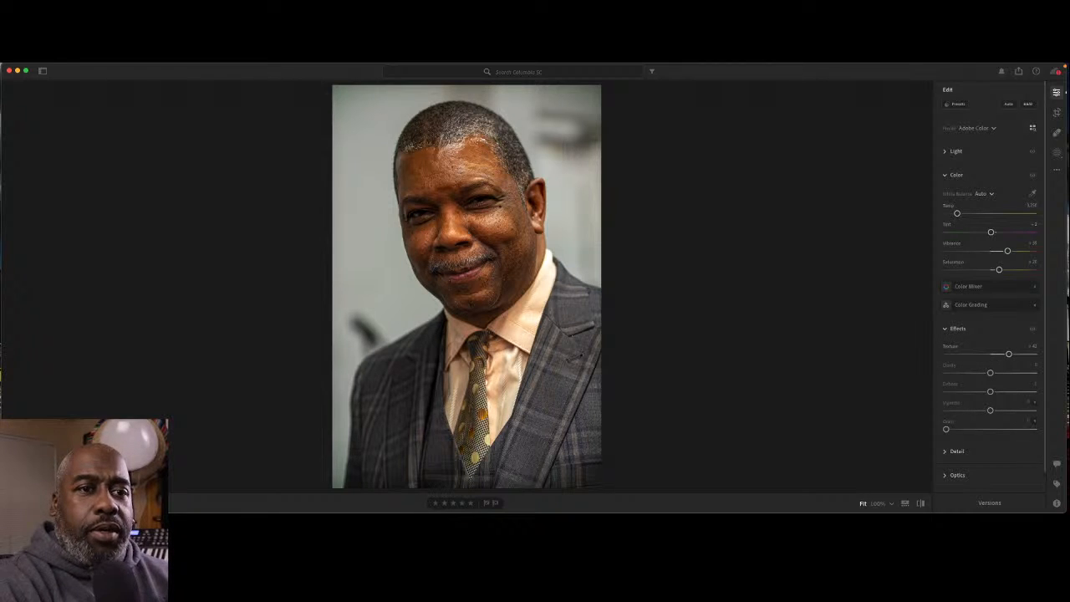